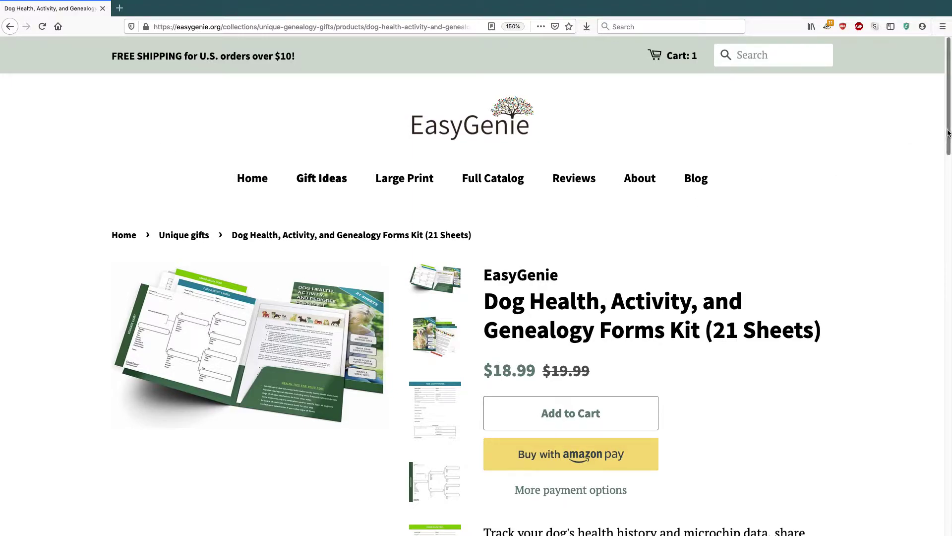
# Switch to Chrome's Manage Inventory and open the Dog Health forms kit's actions menu.
pyautogui.moveTo(947, 135)
pyautogui.mouseDown()
pyautogui.moveTo(944, 240)
pyautogui.moveTo(942, 117)
pyautogui.mouseUp()
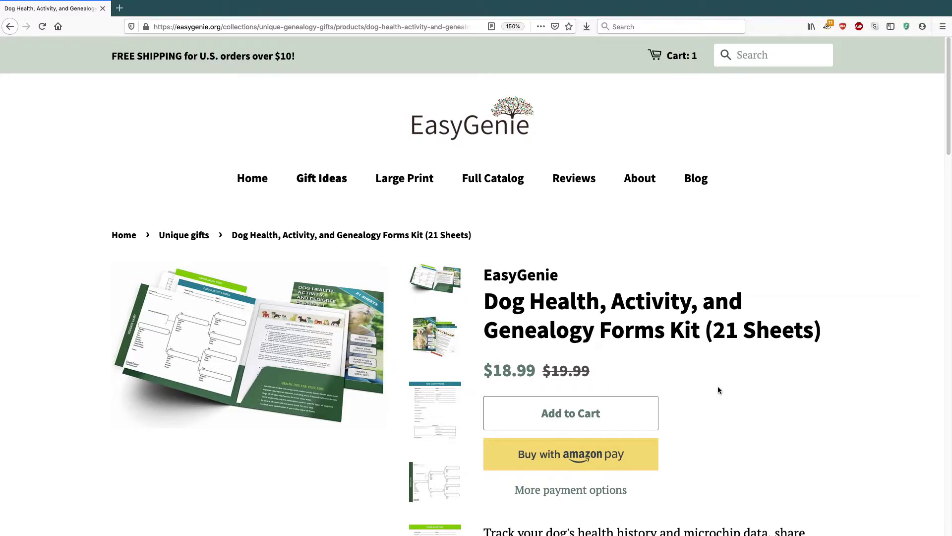
pyautogui.press('super+Tab')
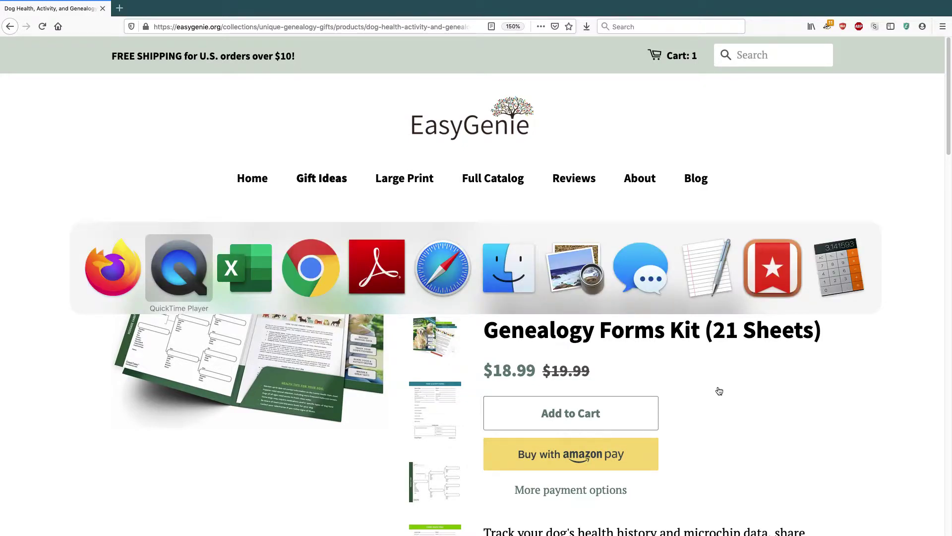
pyautogui.press('super+Tab')
pyautogui.press('super+Tab')
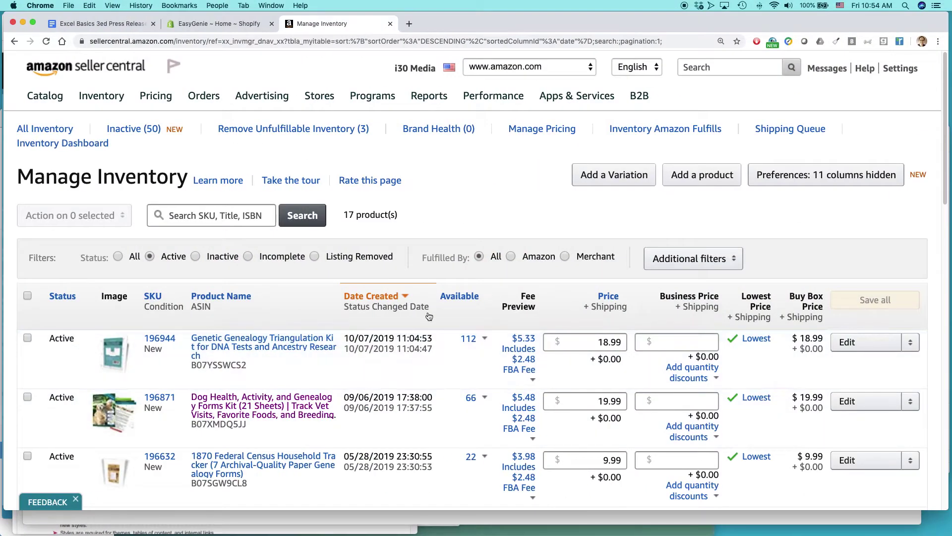
pyautogui.moveTo(101, 99)
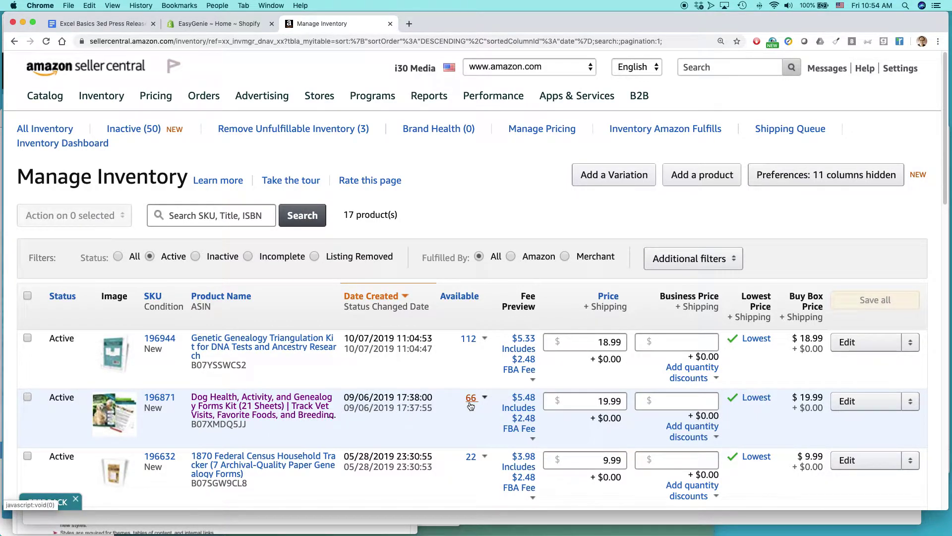
pyautogui.click(914, 401)
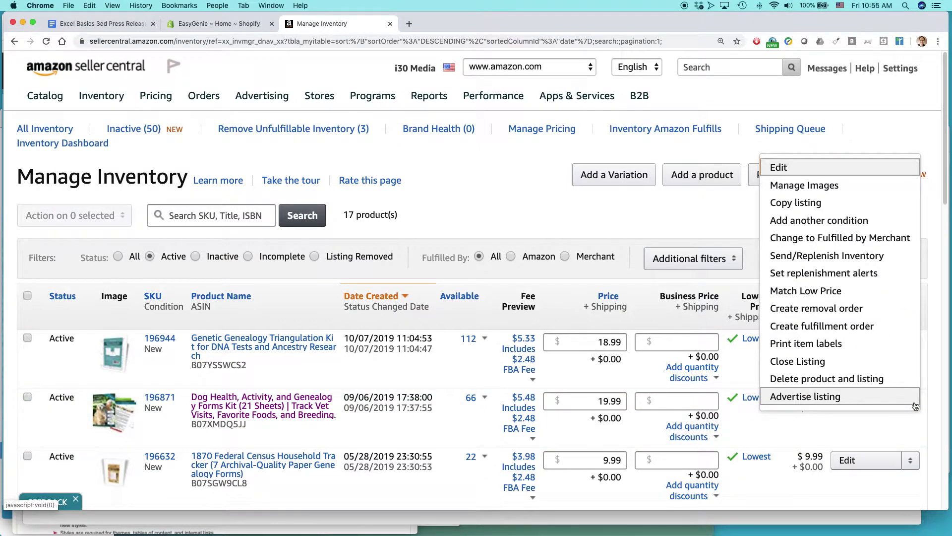
# Choose Create fulfillment order for the Dog Health forms kit listing.
pyautogui.click(895, 329)
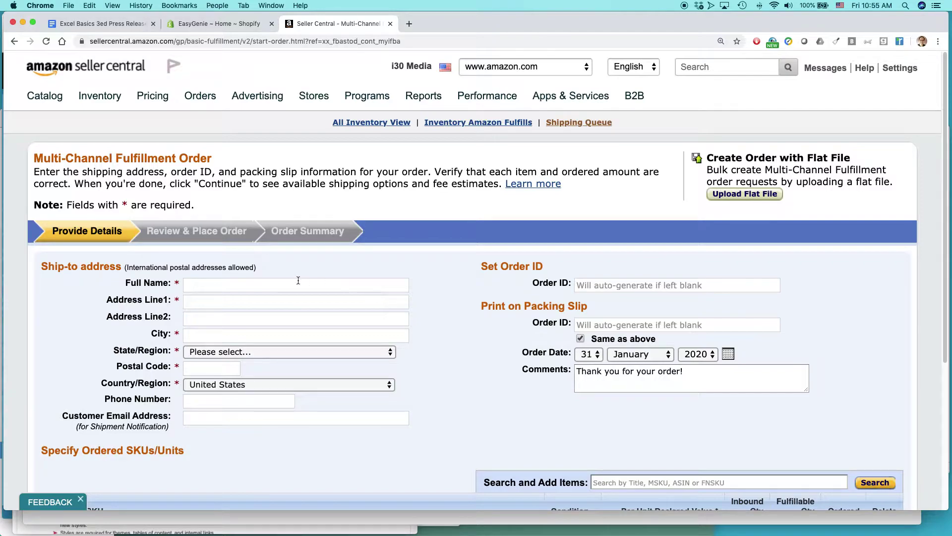
# Enter the recipient's full name, street address, city, state and postal code.
pyautogui.click(195, 285)
pyautogui.write('Jim Smith')
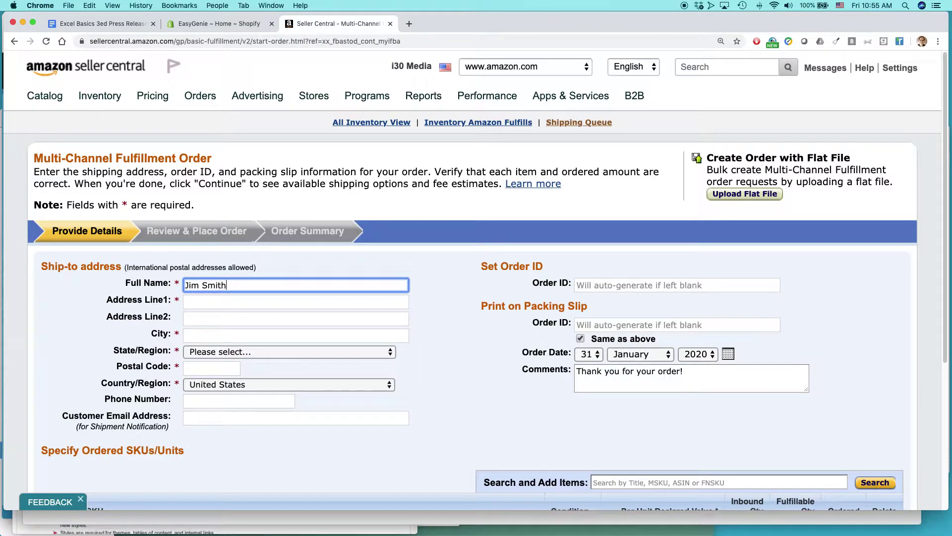
pyautogui.press('Tab')
pyautogui.write('123 M')
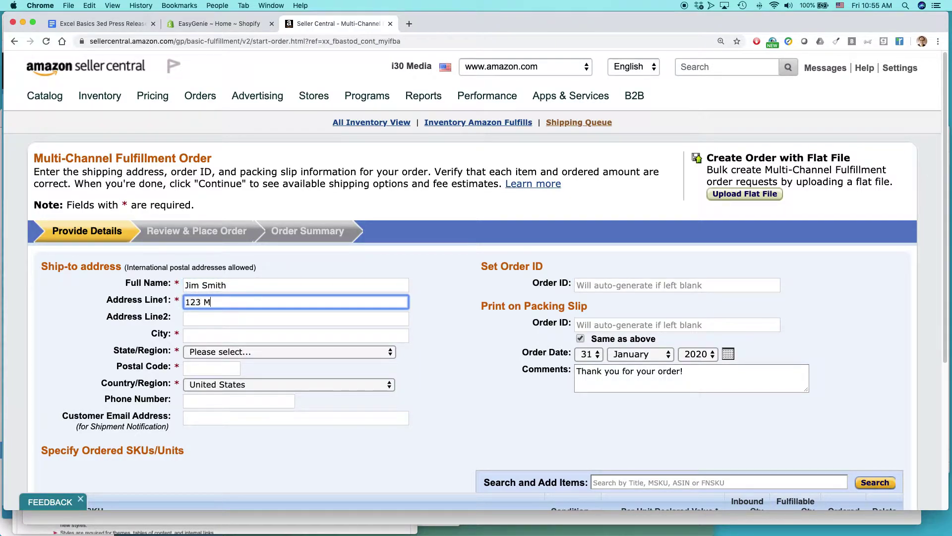
pyautogui.write('aple Street')
pyautogui.press('Tab')
pyautogui.press('Tab')
pyautogui.write('Waltham')
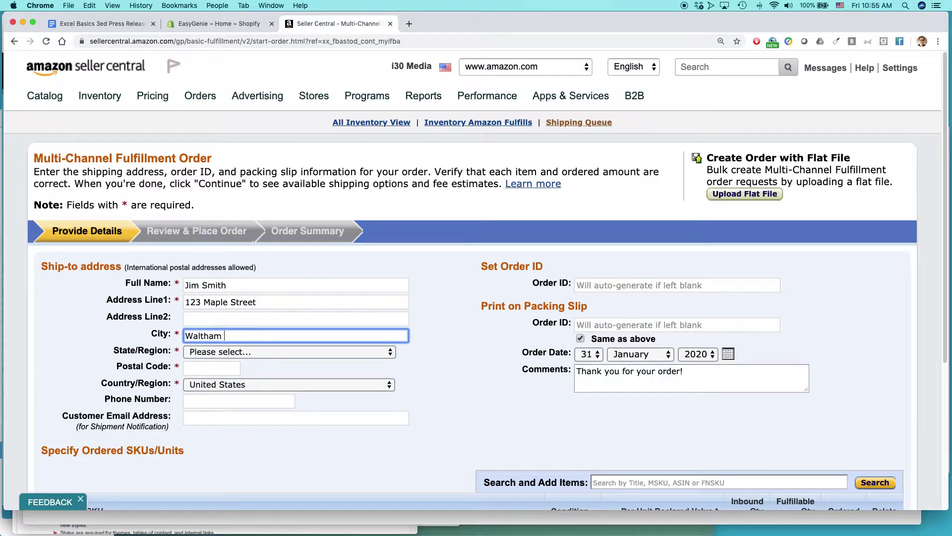
pyautogui.press('Tab')
pyautogui.write('ma')
pyautogui.press('Tab')
pyautogui.write('02453')
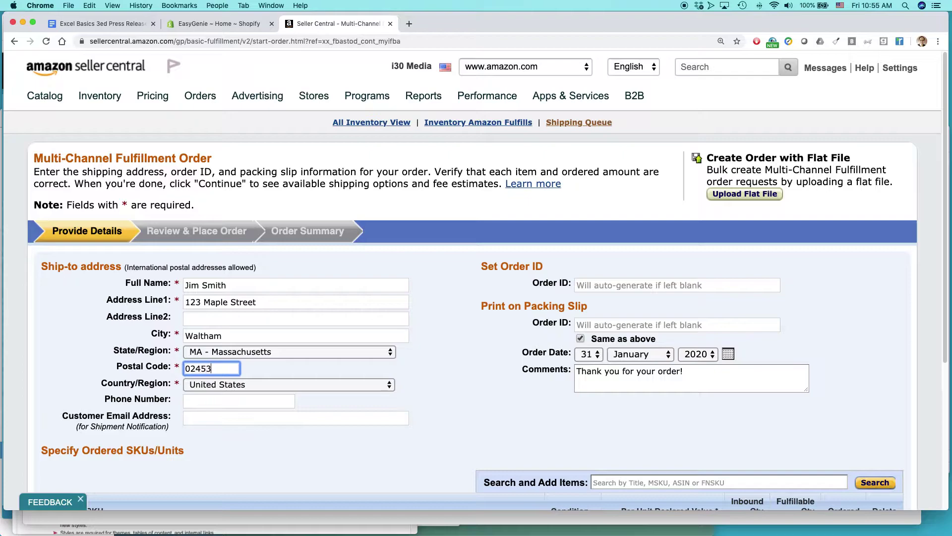
# Fill in the Shopify order ID in the Order ID field.
pyautogui.click(197, 404)
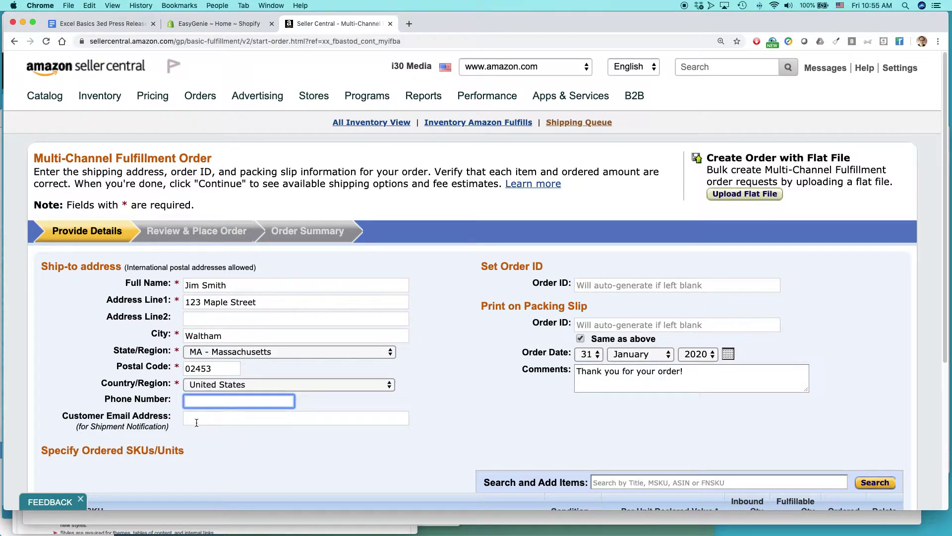
pyautogui.click(196, 423)
pyautogui.scroll(-1, 477, 417)
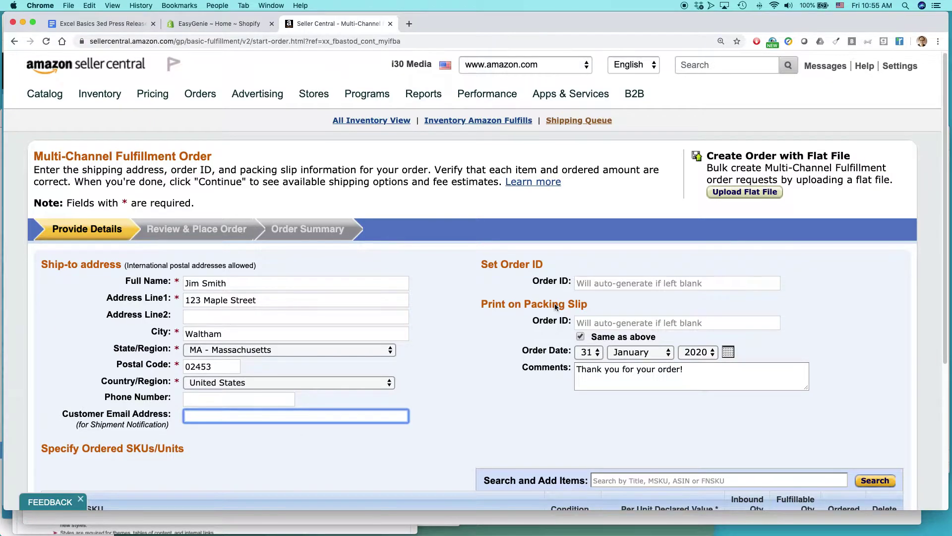
pyautogui.click(590, 288)
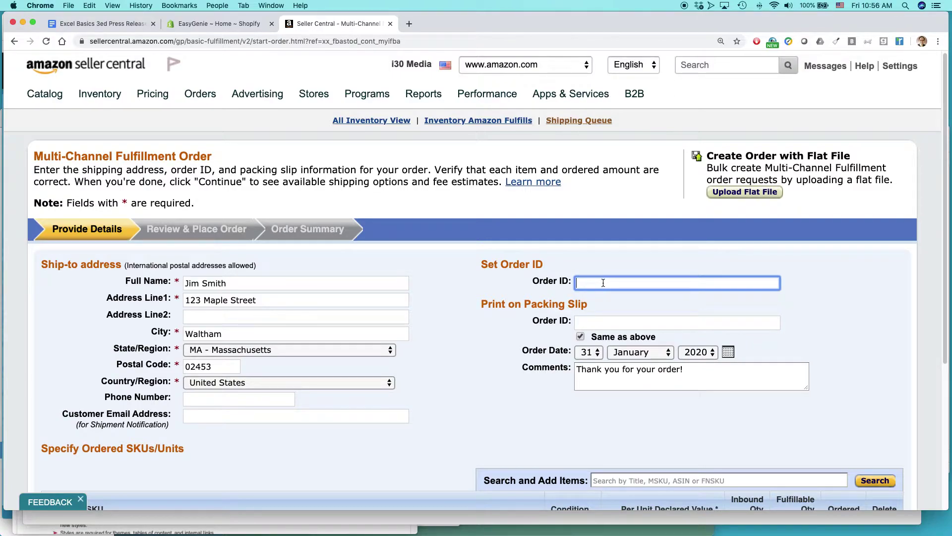
pyautogui.press('super+Tab')
pyautogui.write('EasyGenie-2168')
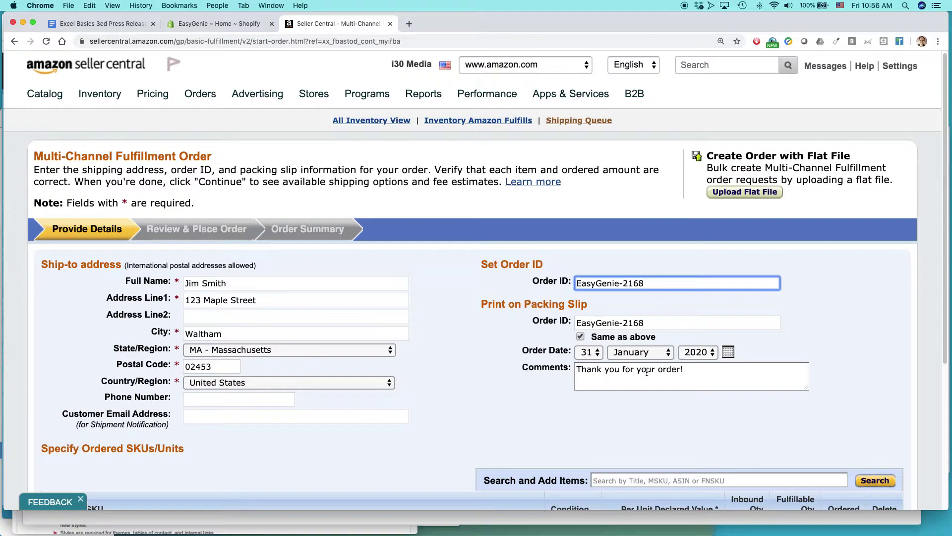
# Change the Dog Health kit's ordered quantity from 1 to 10.
pyautogui.scroll(-1, 498, 372)
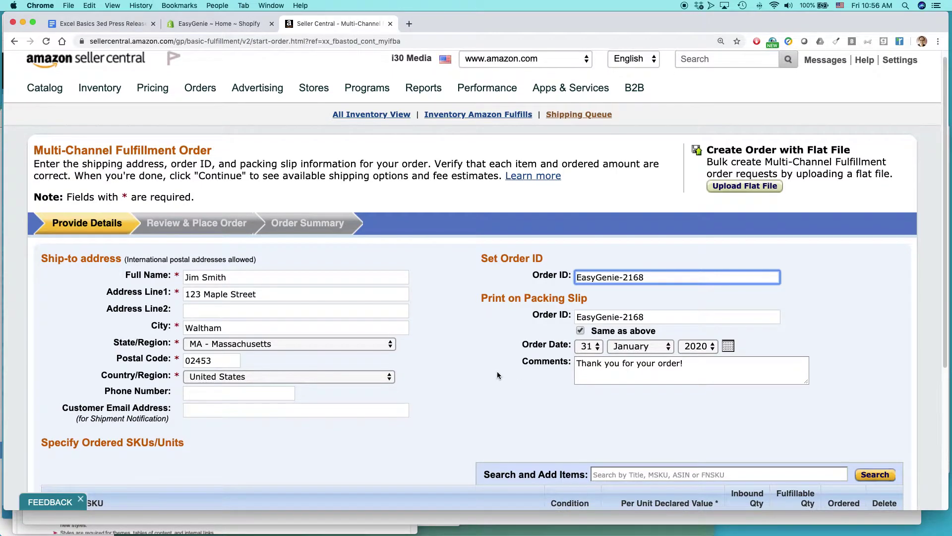
pyautogui.scroll(-5, 497, 371)
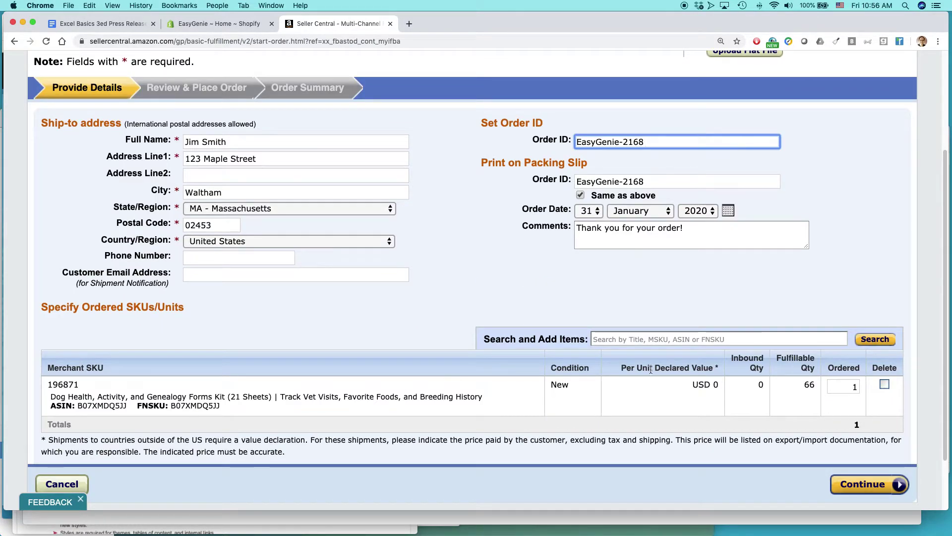
pyautogui.click(852, 387)
pyautogui.write('0')
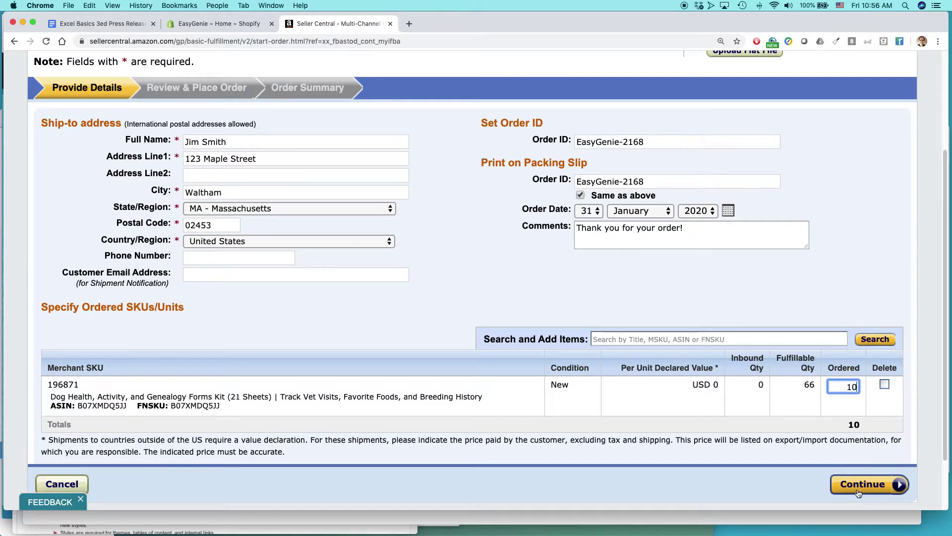
pyautogui.scroll(3, 639, 418)
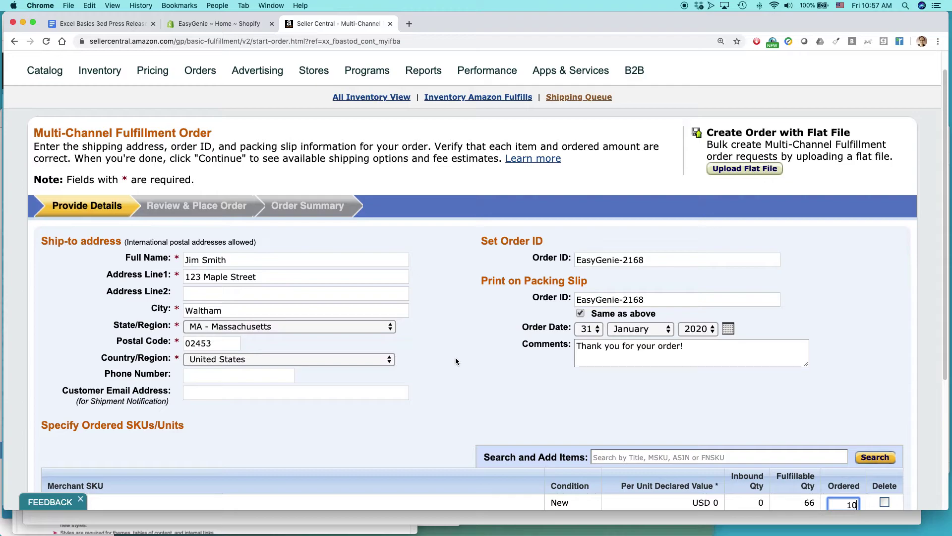
pyautogui.moveTo(198, 71)
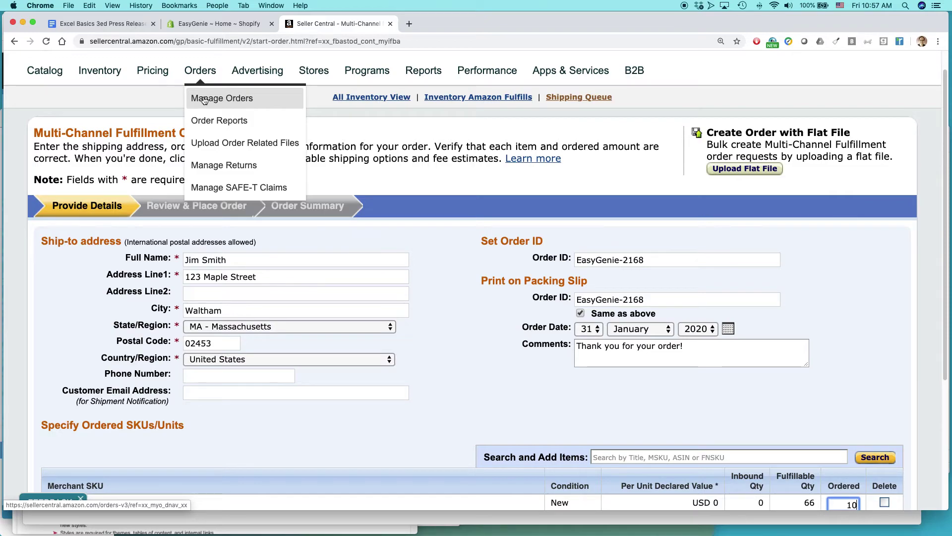
pyautogui.click(204, 22)
pyautogui.scroll(2, 160, 180)
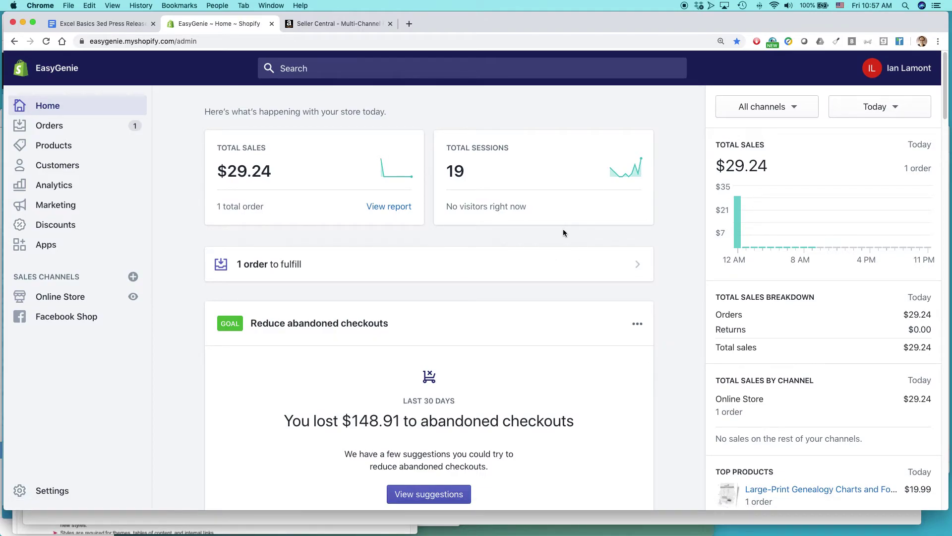
pyautogui.click(331, 25)
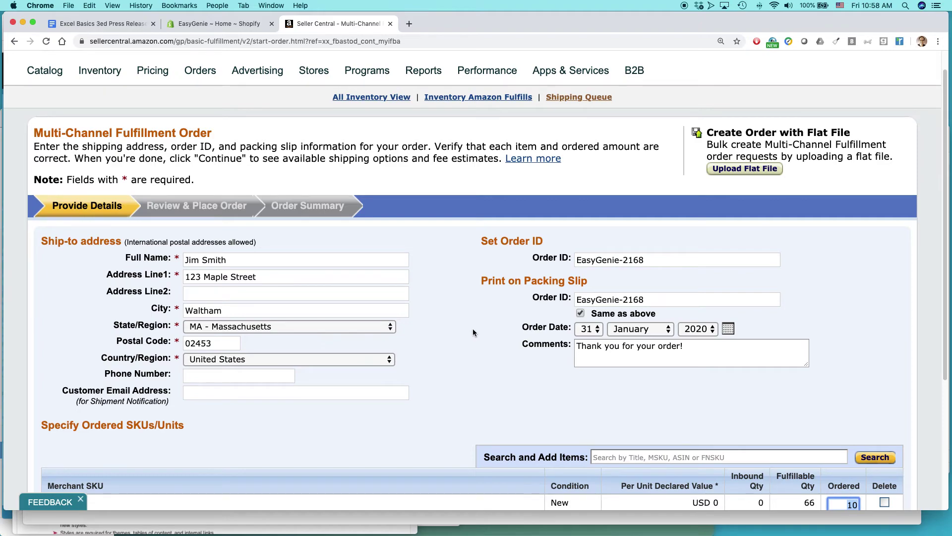
pyautogui.scroll(1, 444, 347)
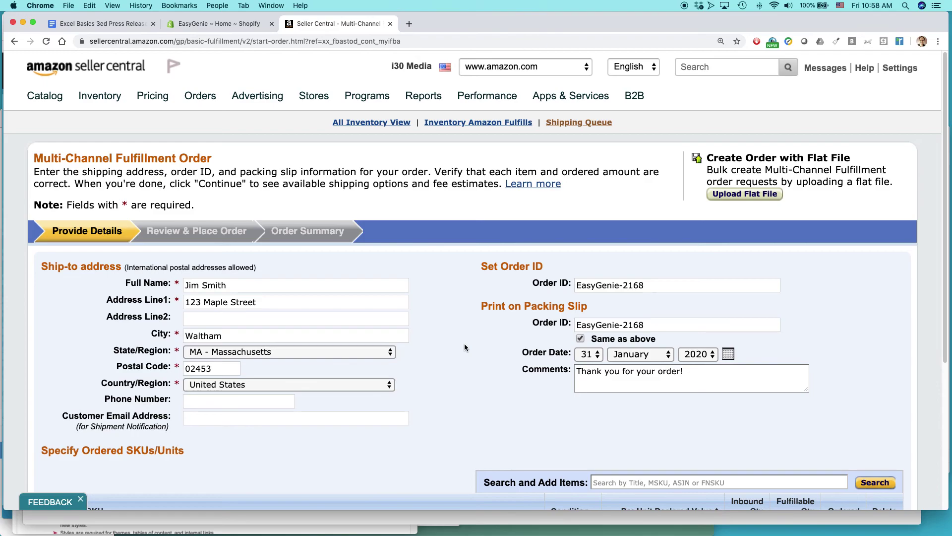
# Switch to Safari showing the Lean Media blog listing.
pyautogui.press('super+Tab')
pyautogui.press('super+Tab')
pyautogui.press('super+Tab')
pyautogui.press('super+Tab')
pyautogui.press('super+Tab')
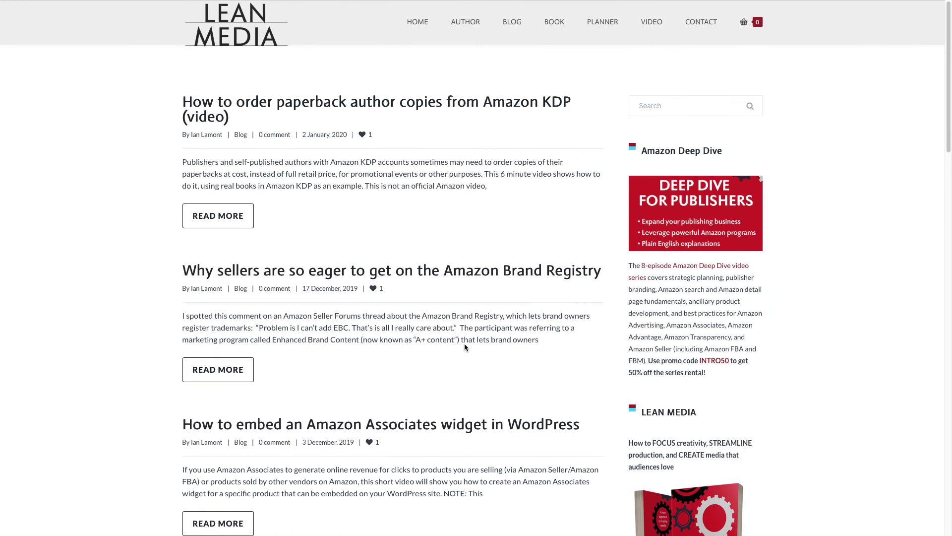